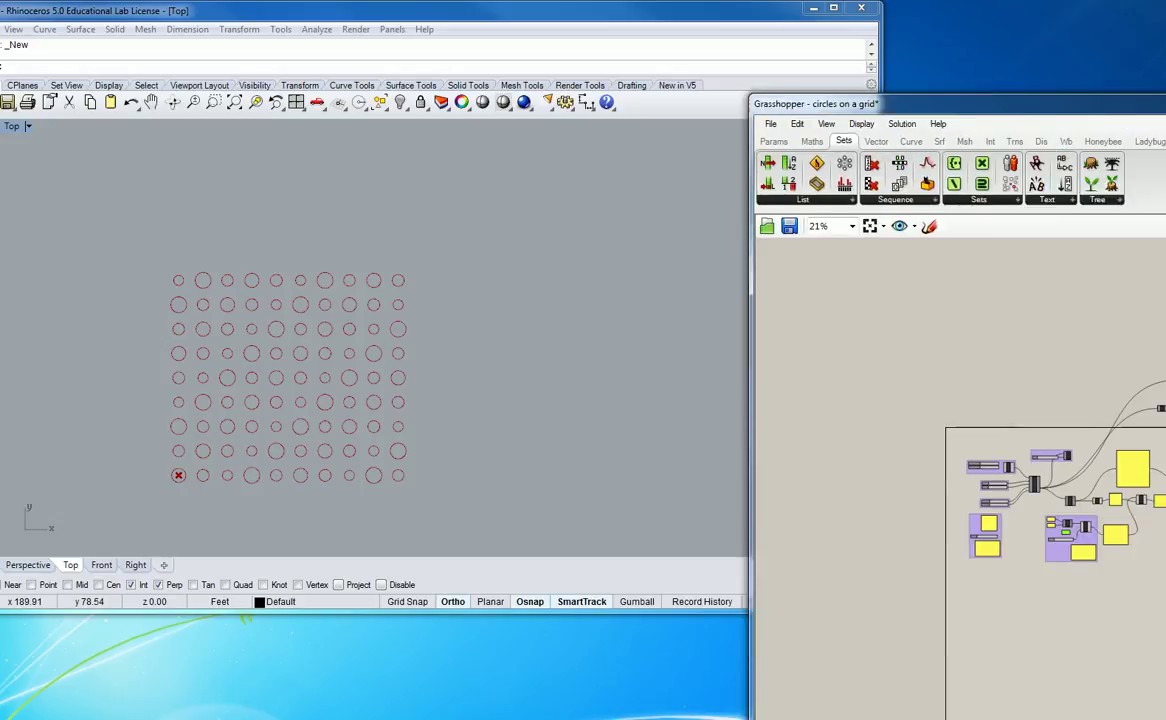
Place Grasshopper beside the viewport and select the Circle component so its 90 circles highlight green
drag(1100, 85, 1019, 8)
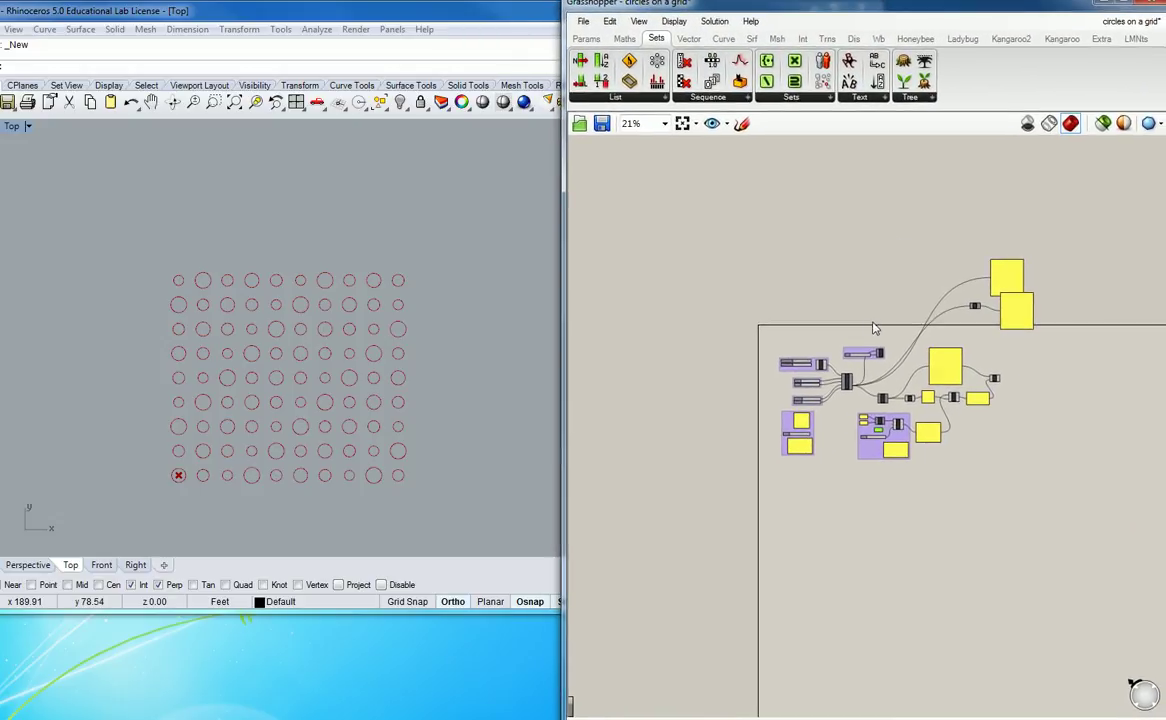
middle_click(915, 294)
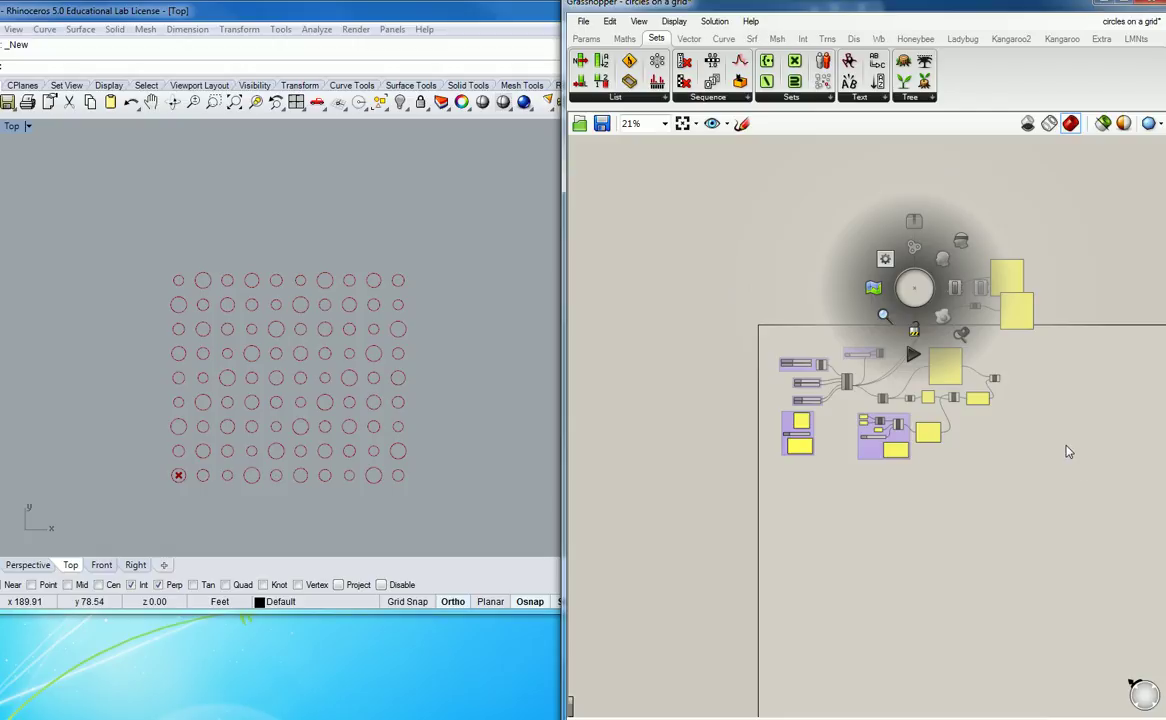
click(1068, 245)
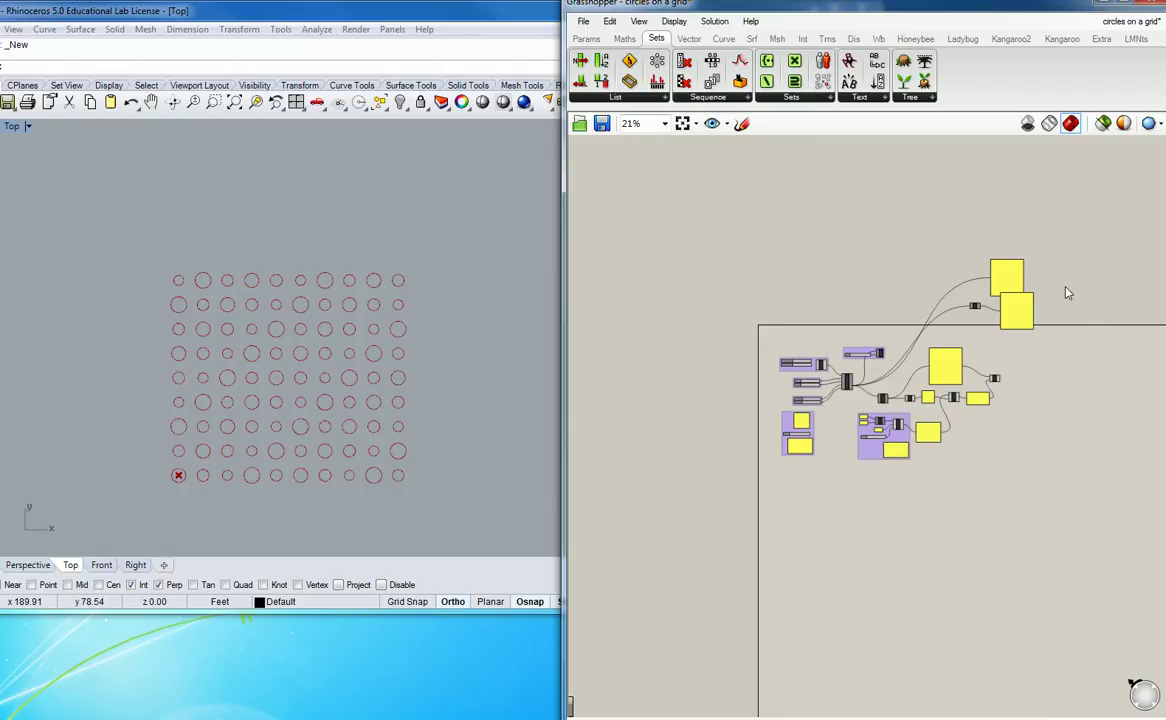
click(994, 380)
middle_click(995, 381)
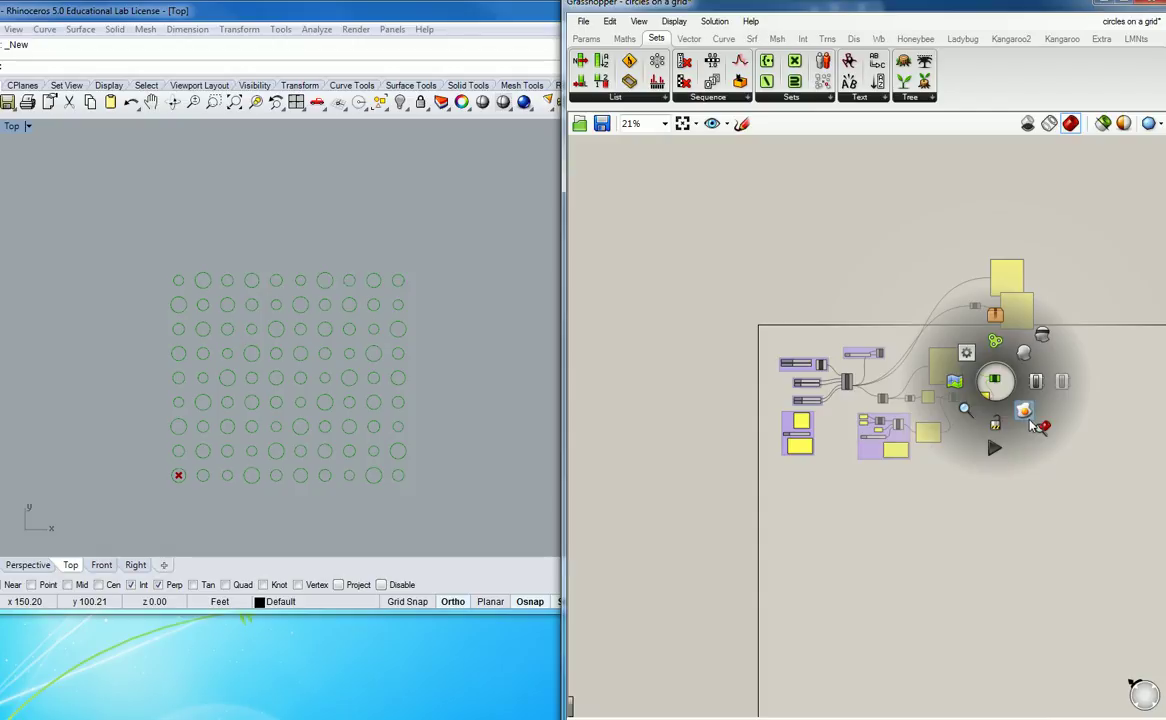
click(1025, 418)
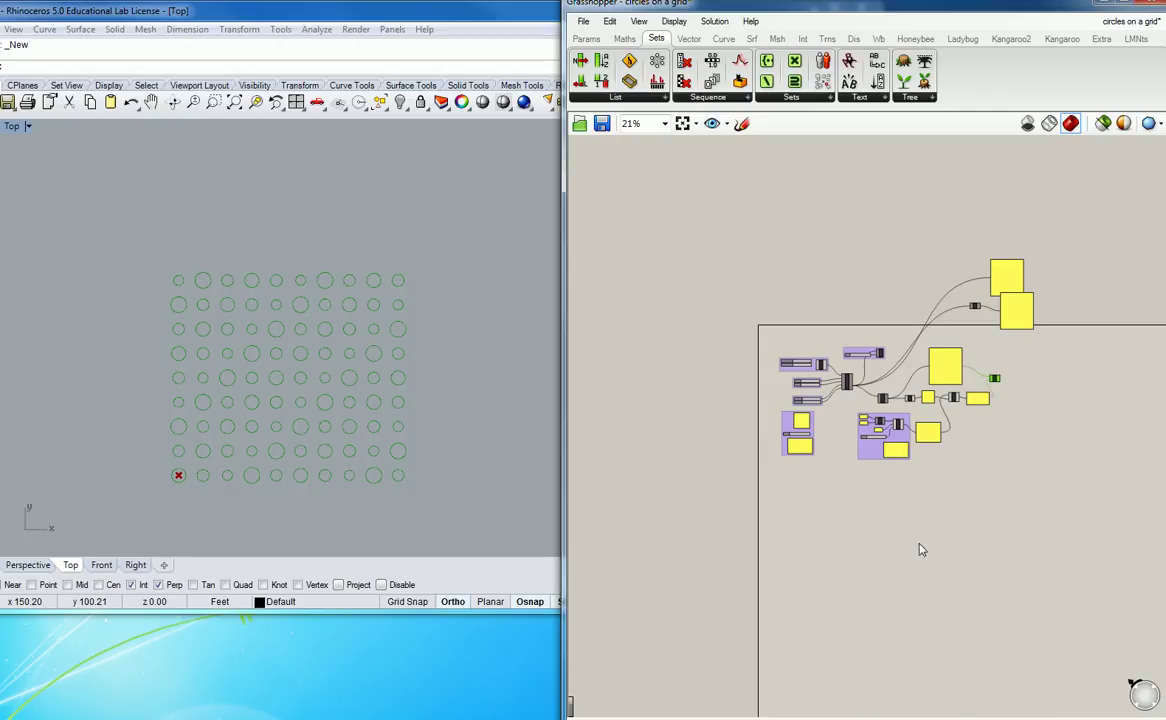
scroll(820, 568, down, 4)
scroll(820, 568, up, 1)
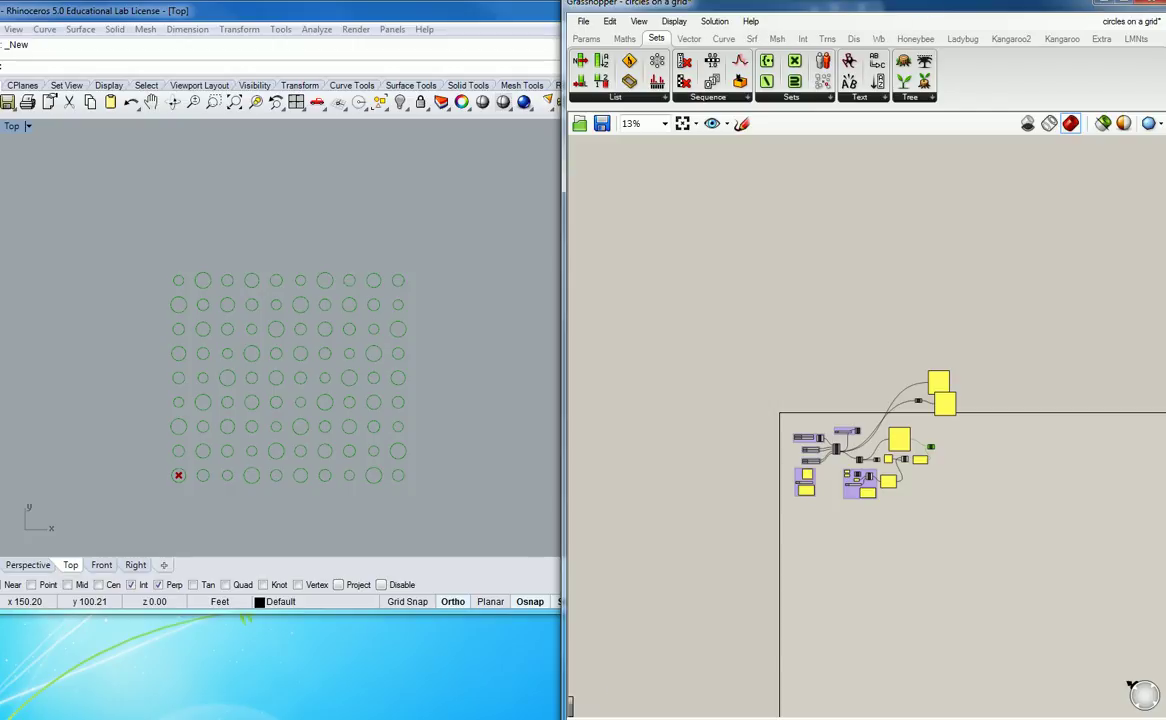
Bake the Circle component's circles into Rhino, accepting the default Attributes settings
drag(948, 1, 908, 40)
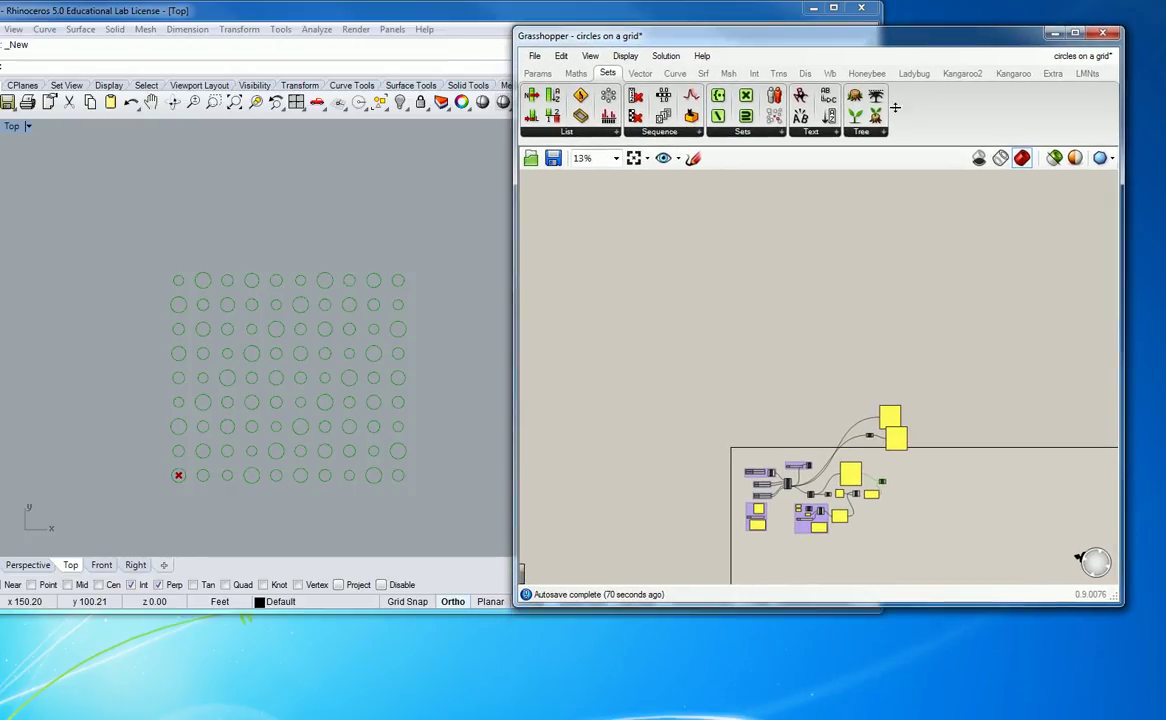
right_click(883, 487)
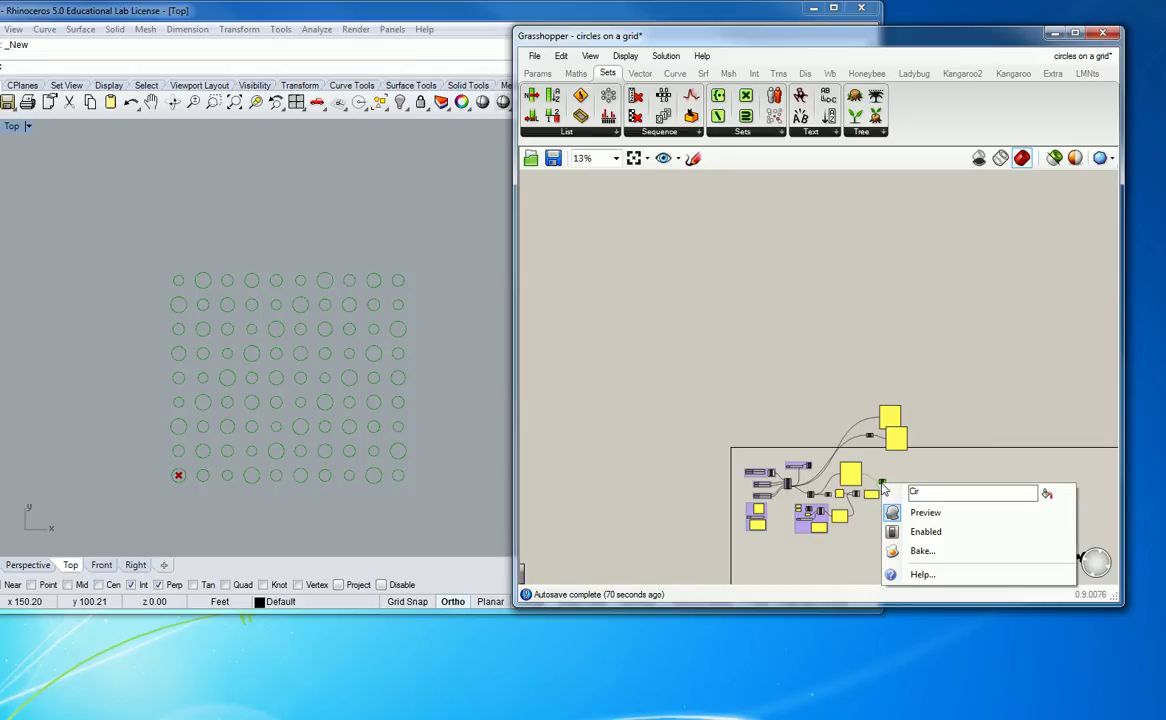
click(920, 551)
drag(947, 410, 926, 221)
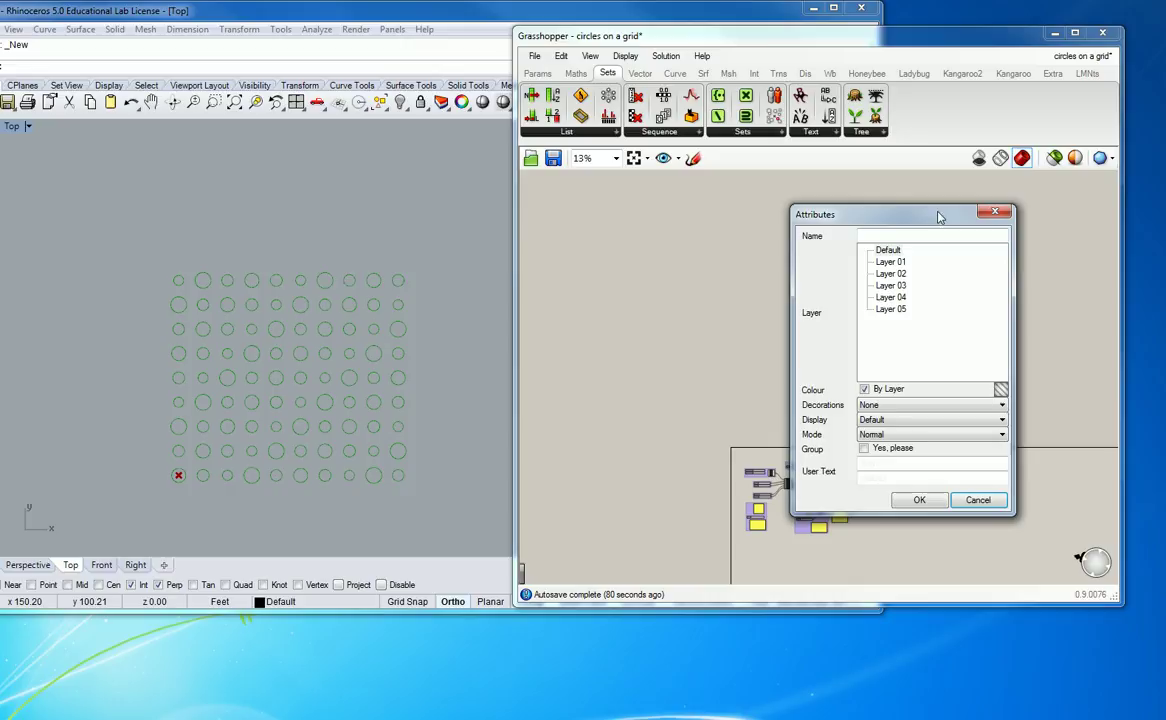
drag(860, 214, 815, 268)
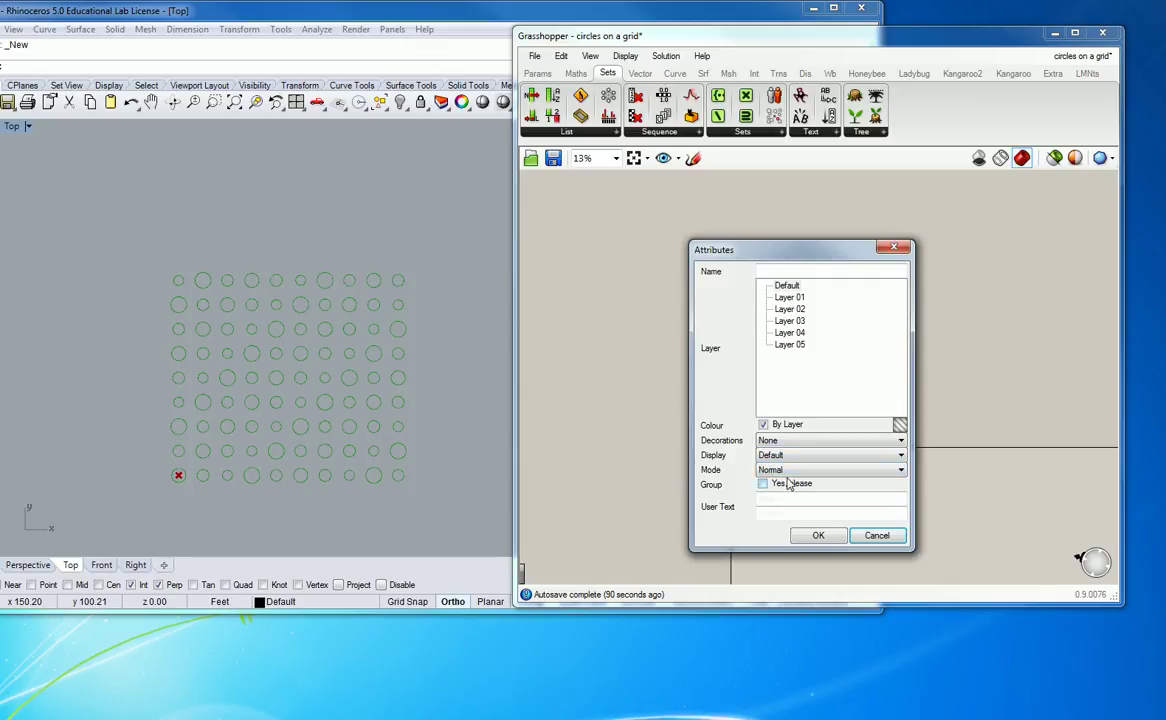
click(818, 535)
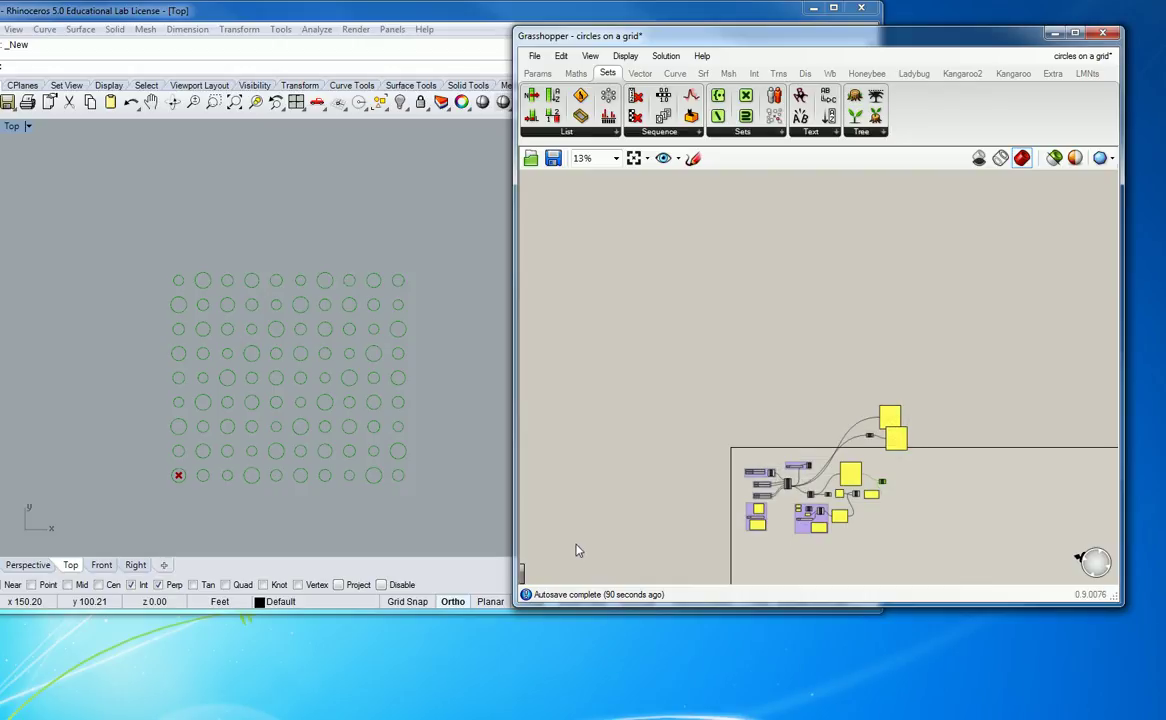
Window-select the baked circle grid and drag it upward with the Gumball's Y arrow
drag(137, 498, 442, 242)
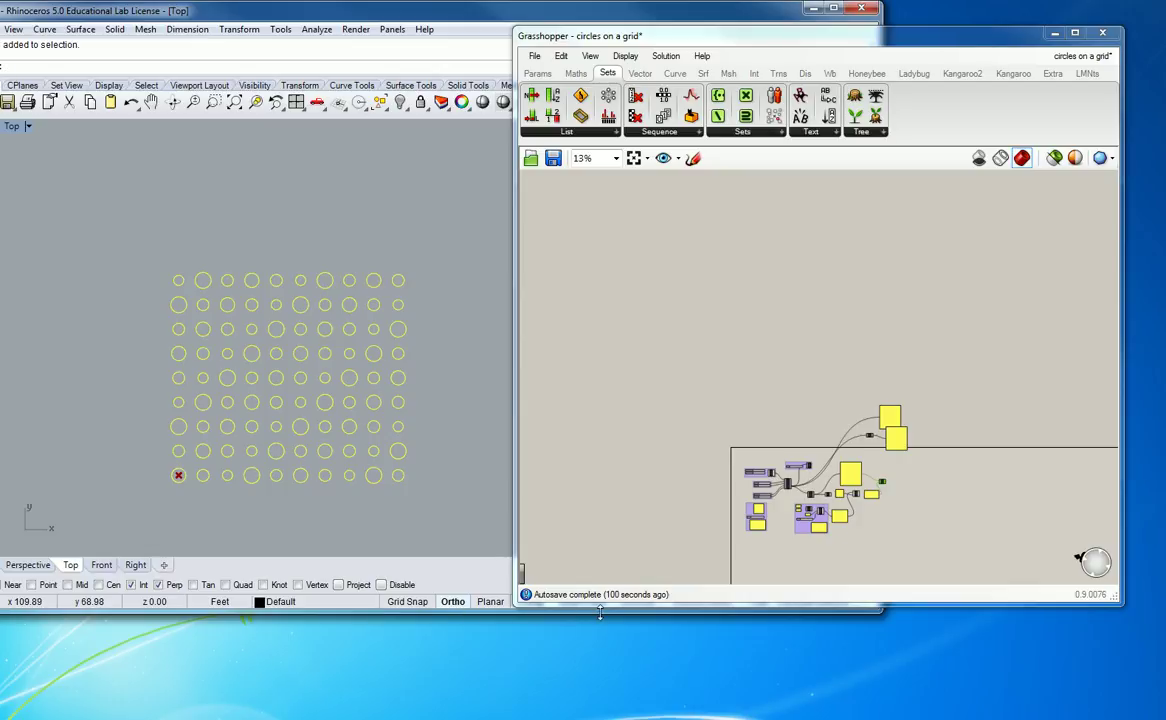
drag(600, 612, 600, 632)
click(637, 622)
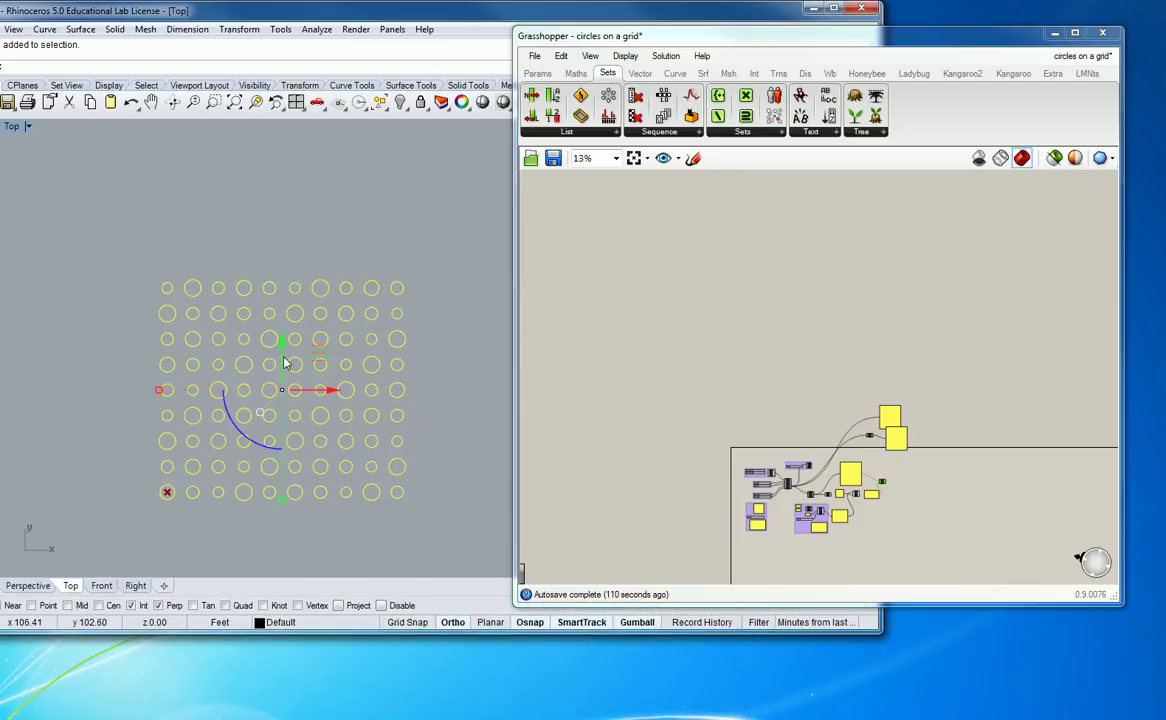
drag(284, 340, 293, 130)
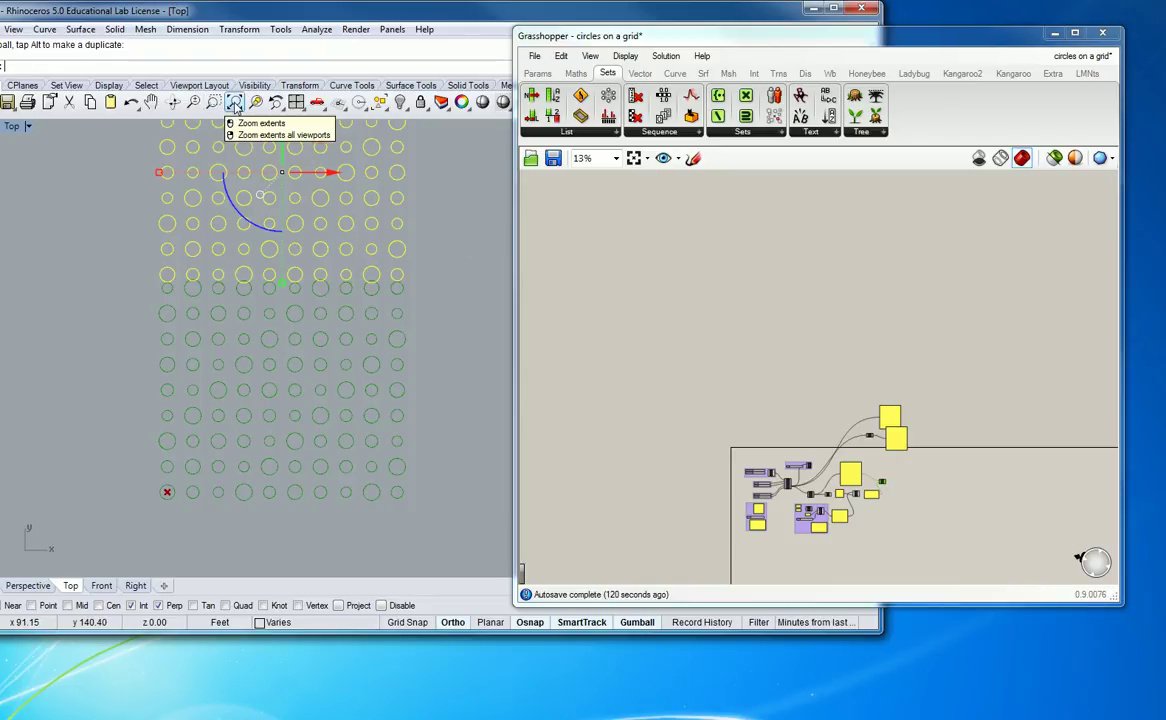
Zoom to extents, nudge the baked grid further up, and pan to show both grids
click(235, 105)
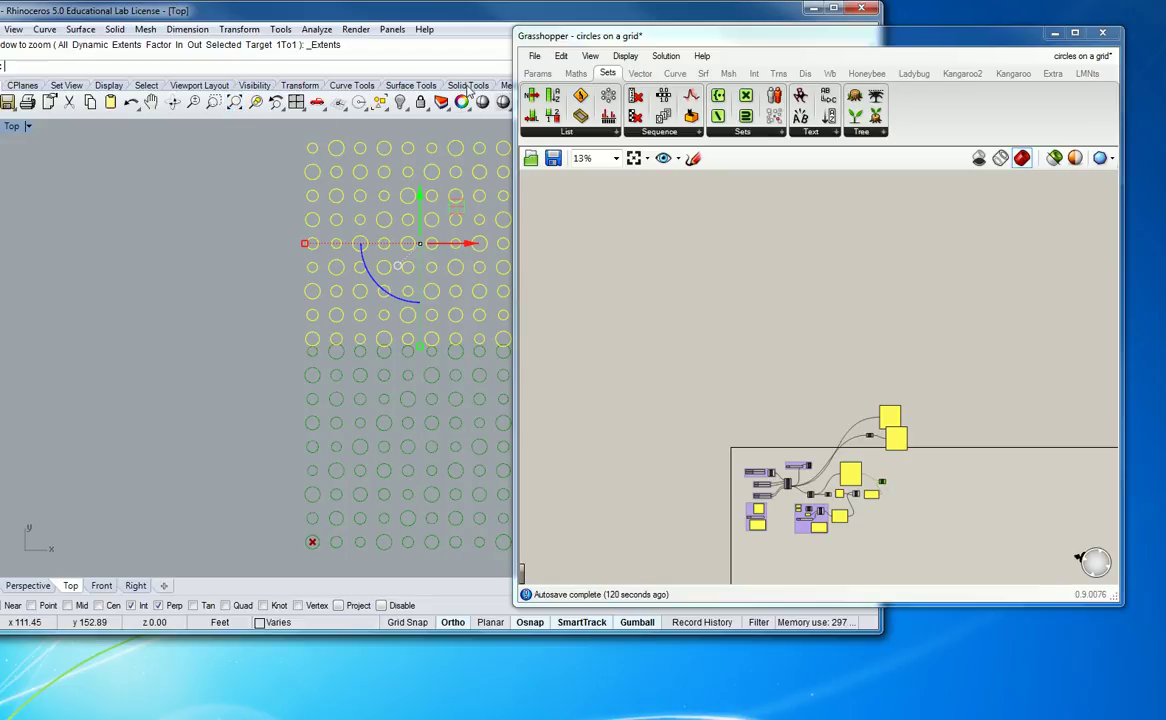
drag(345, 632, 361, 676)
drag(420, 205, 421, 182)
right_drag(365, 312, 173, 351)
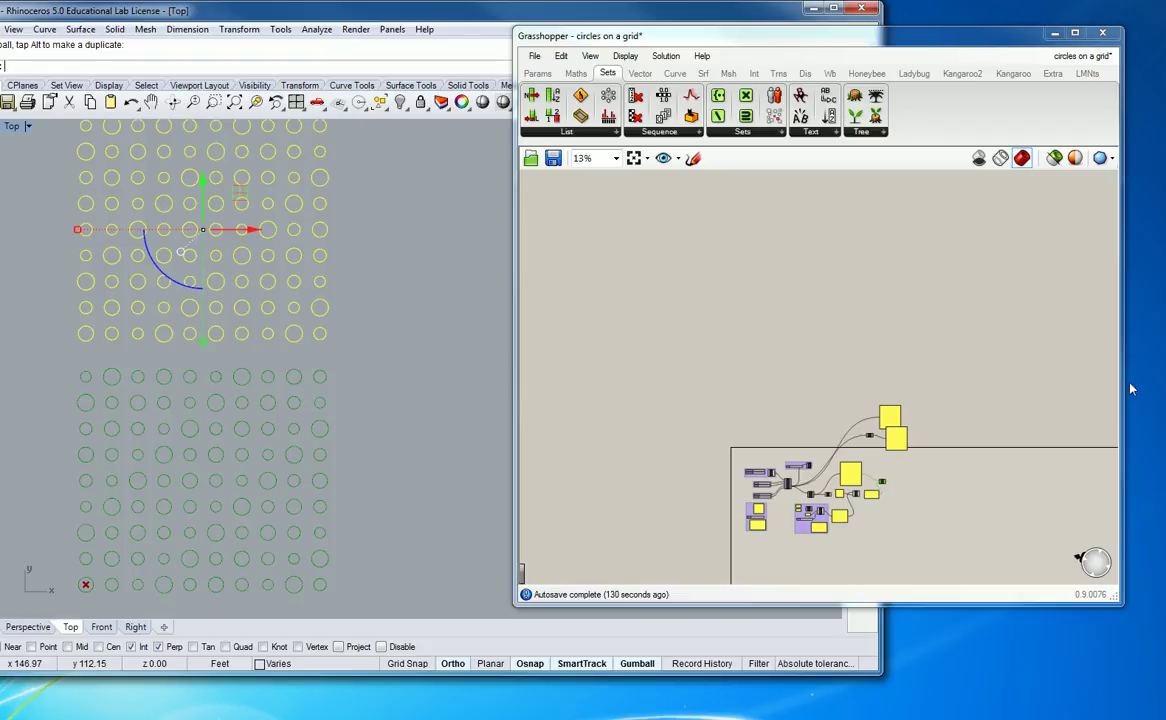
Minimize Grasshopper, clear the selection, and window-select the red circle grid
click(789, 538)
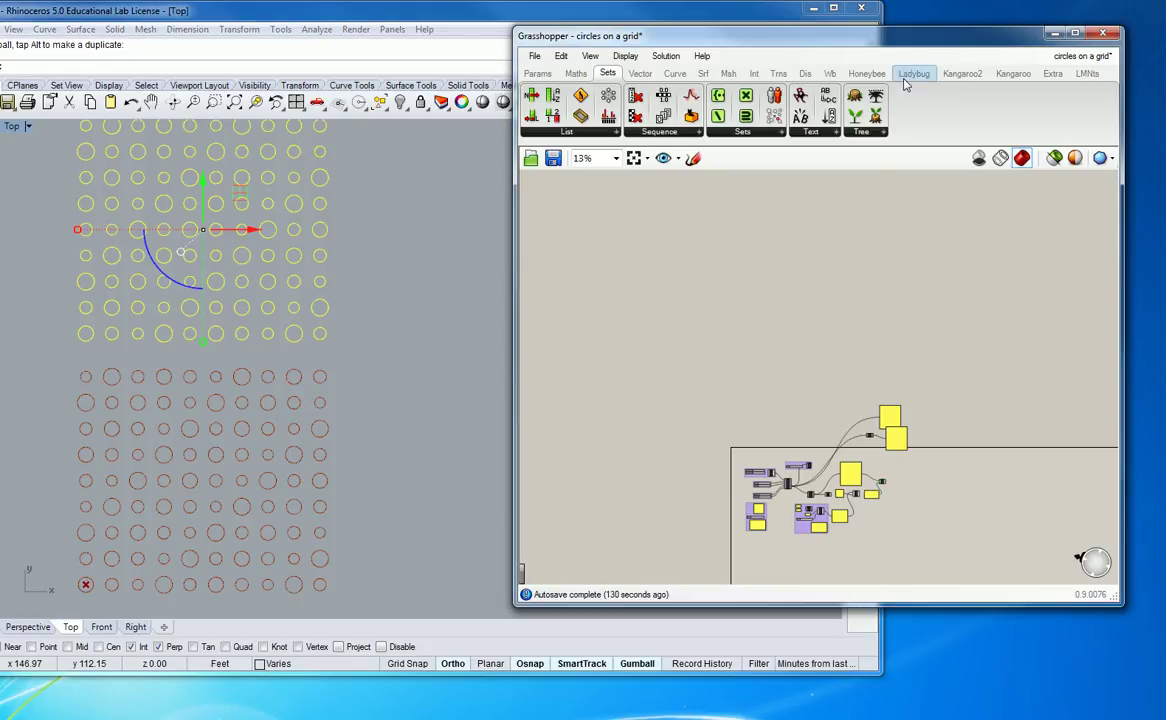
click(1055, 33)
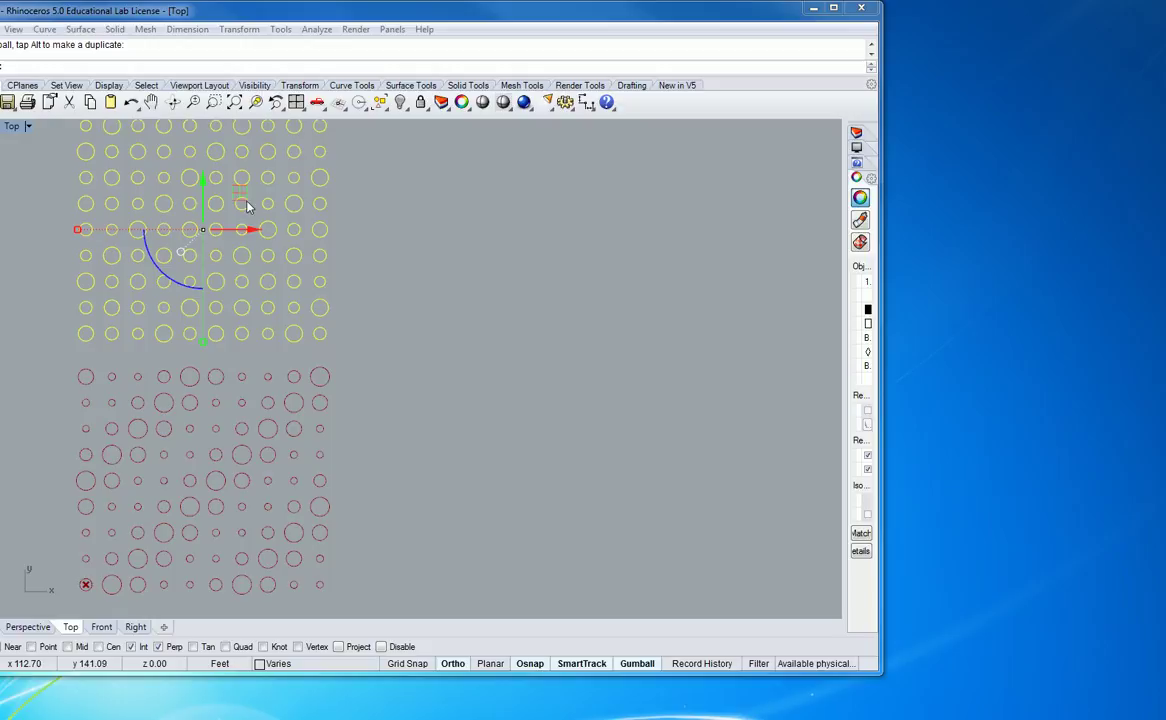
click(393, 276)
scroll(380, 307, down, 3)
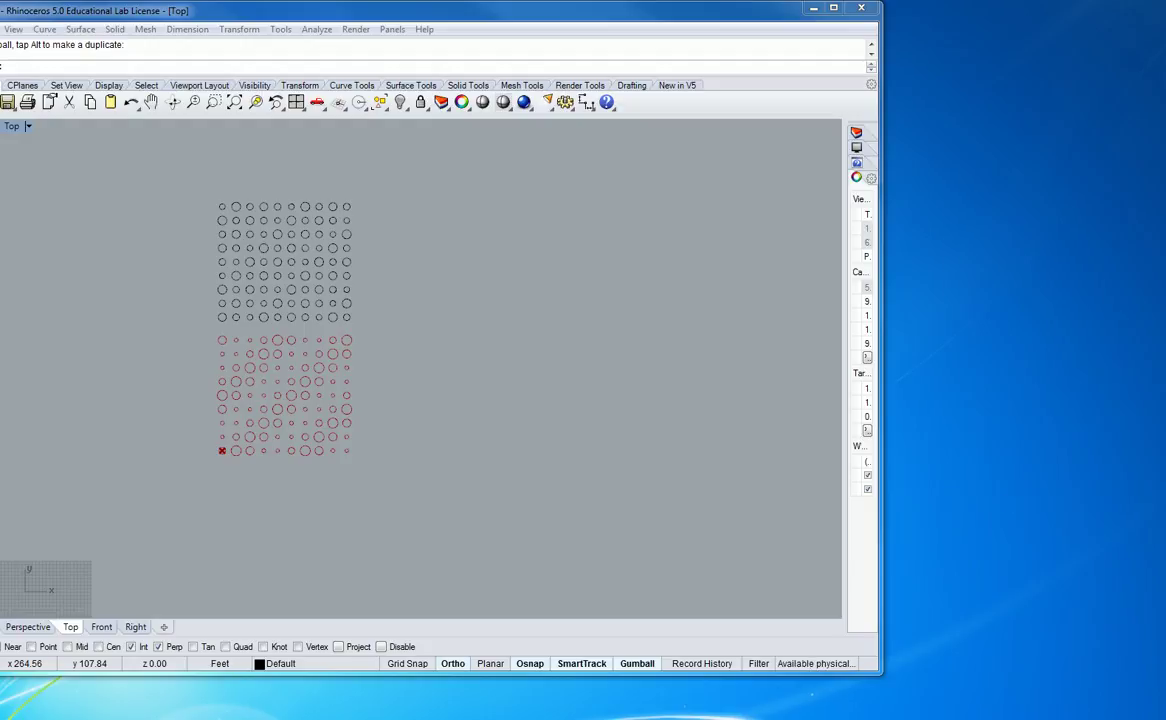
drag(187, 491, 376, 336)
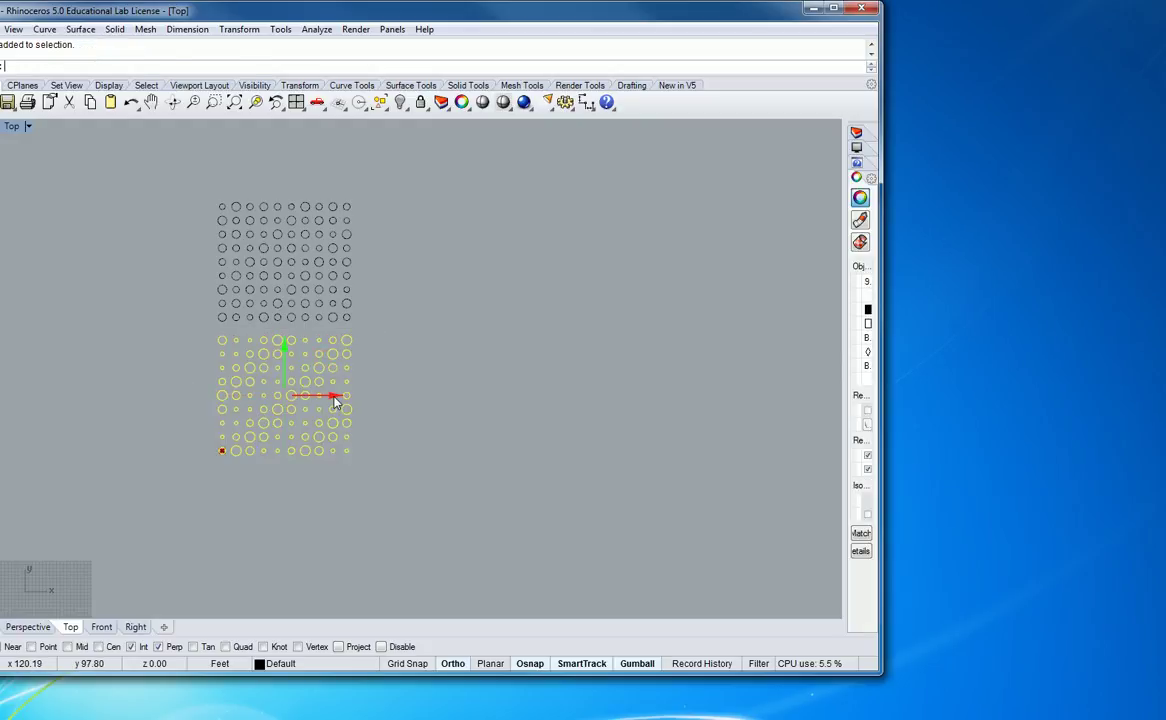
Alt-copy the grid to the right and move the copy up beside the first black grid
drag(336, 400, 500, 398)
key(alt)
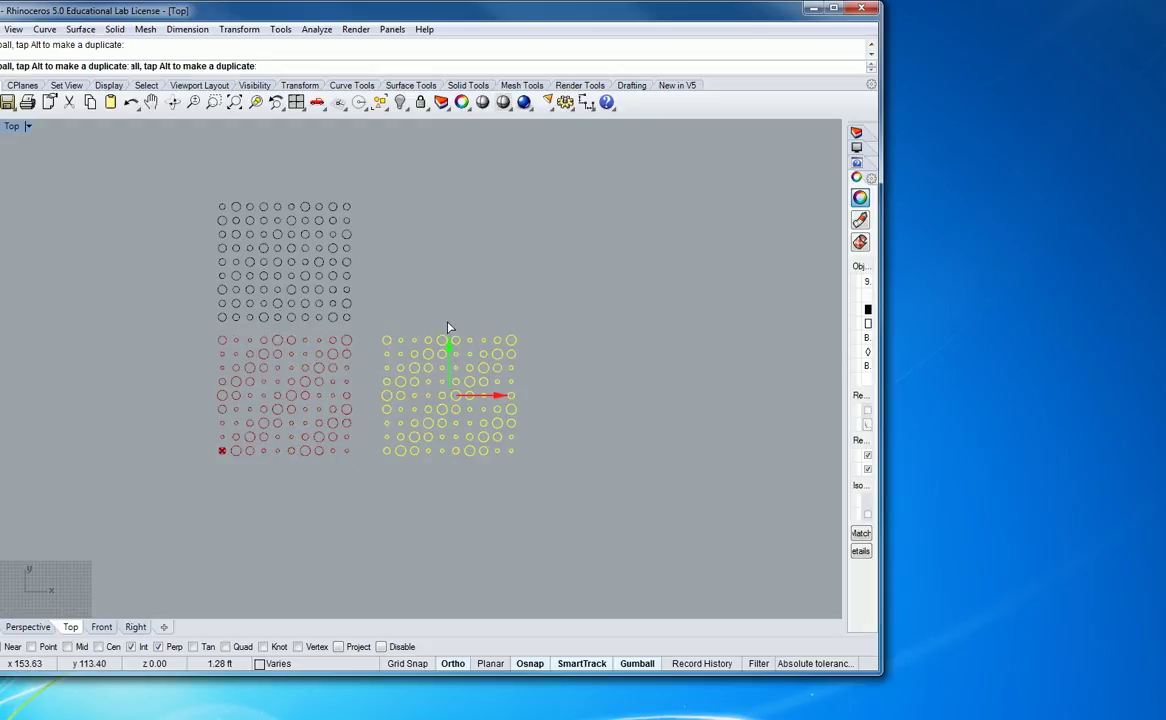
drag(449, 327, 447, 195)
click(695, 383)
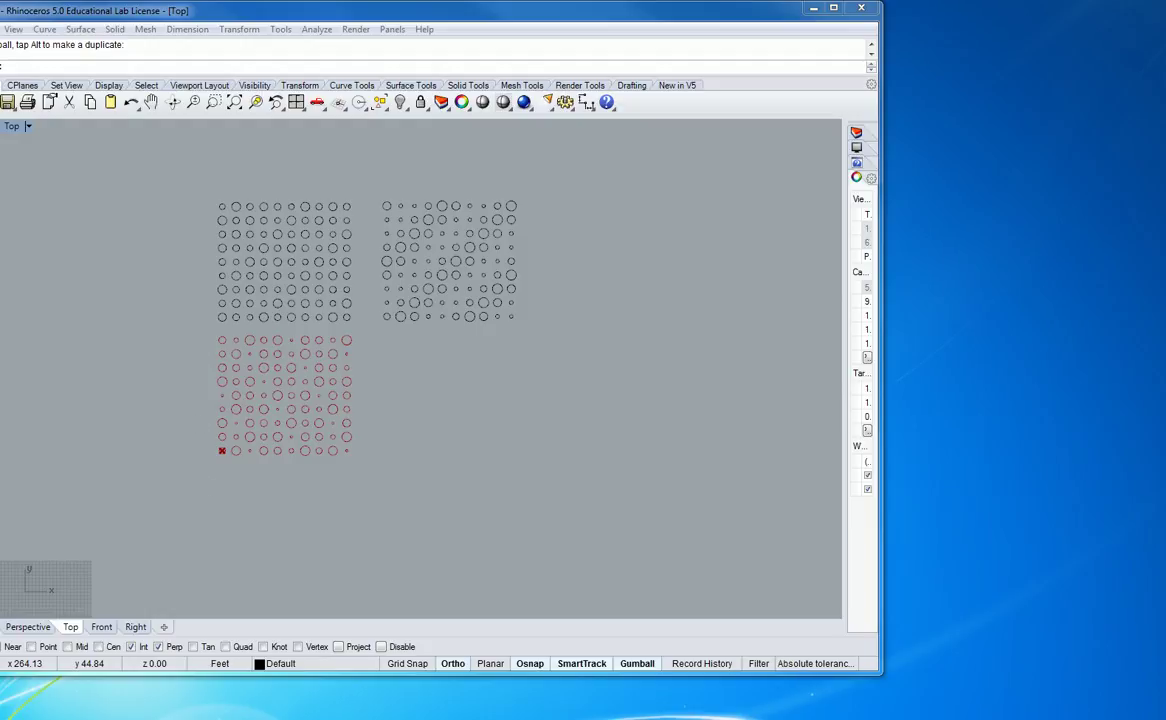
Reselect the red grid and Alt-copy it further right and up into the top row
drag(197, 467, 388, 330)
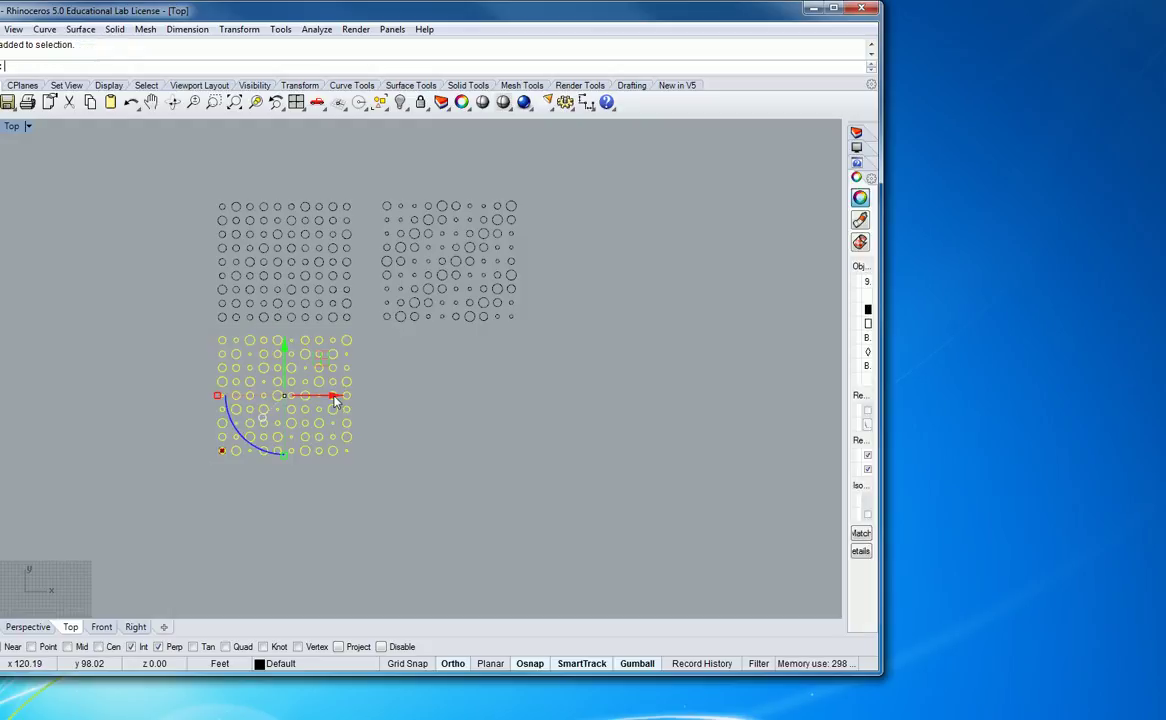
drag(336, 401, 659, 398)
key(alt)
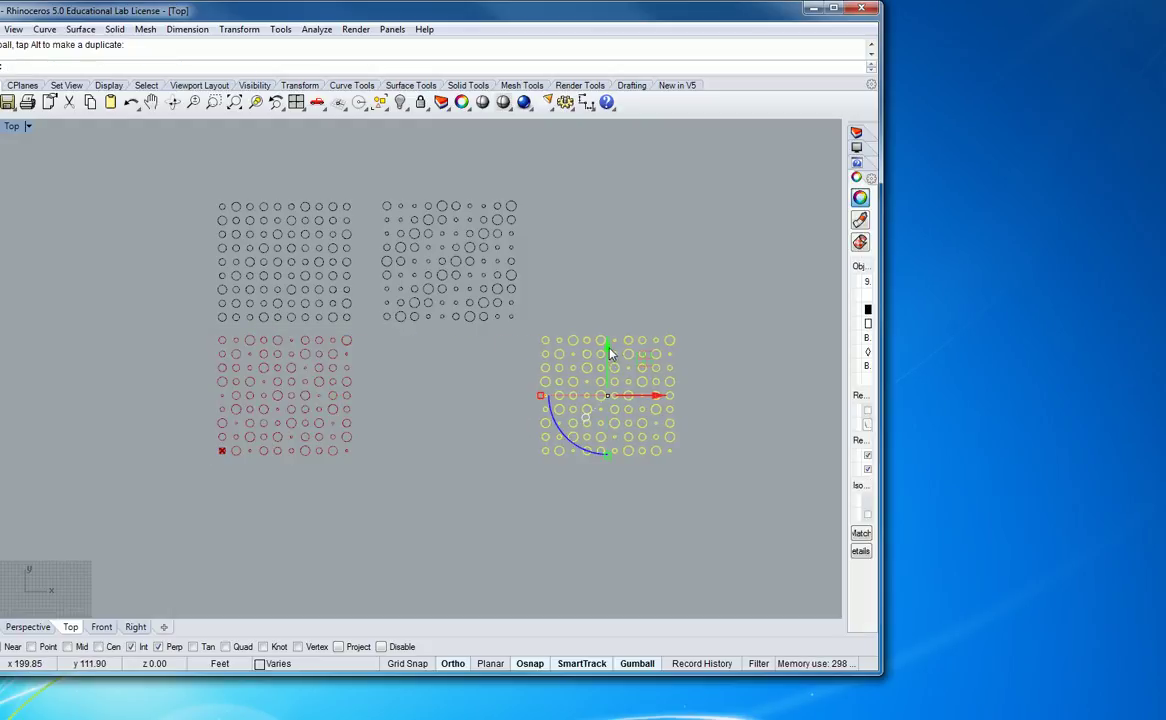
drag(610, 353, 590, 215)
key(alt)
click(588, 323)
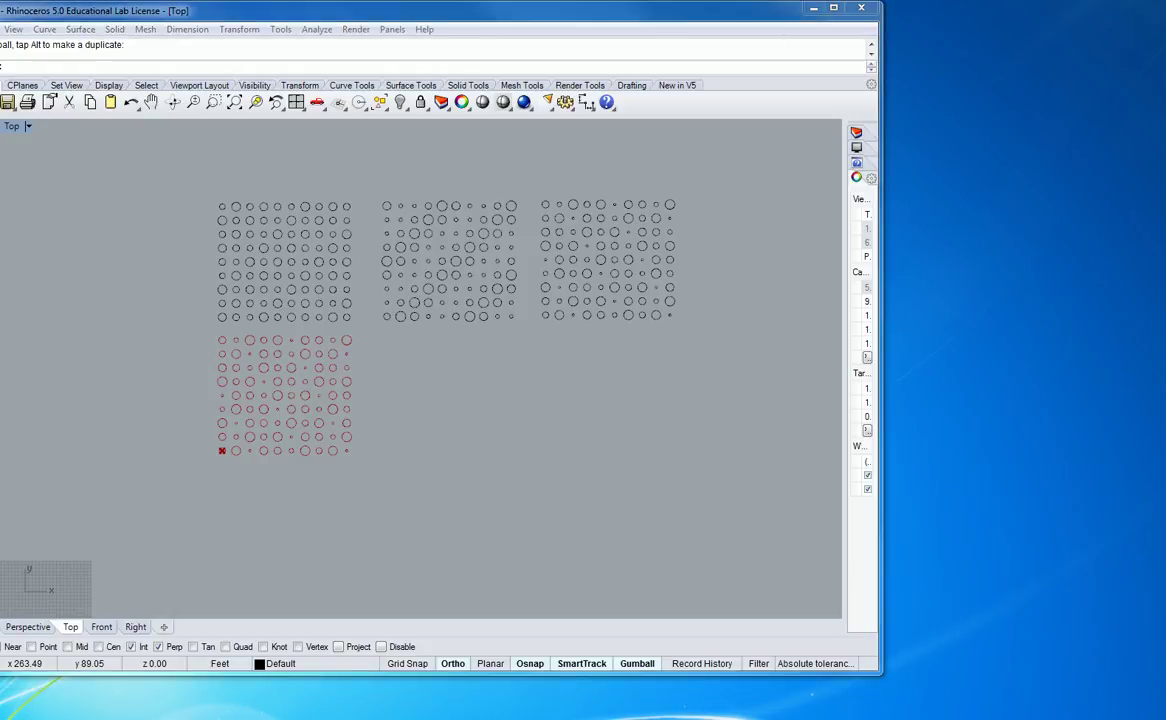
Bake the Circle component's circles into Rhino with Group set to 'Yes, please'
drag(1165, 266, 949, 109)
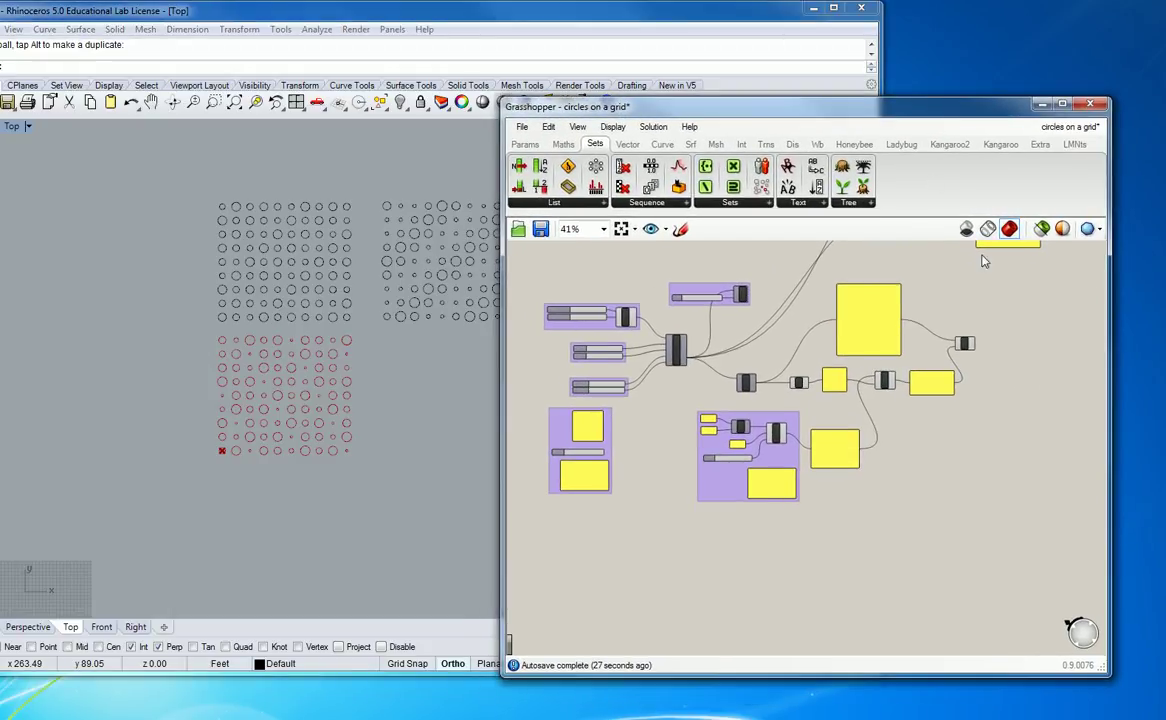
click(965, 345)
middle_click(970, 350)
right_click(965, 345)
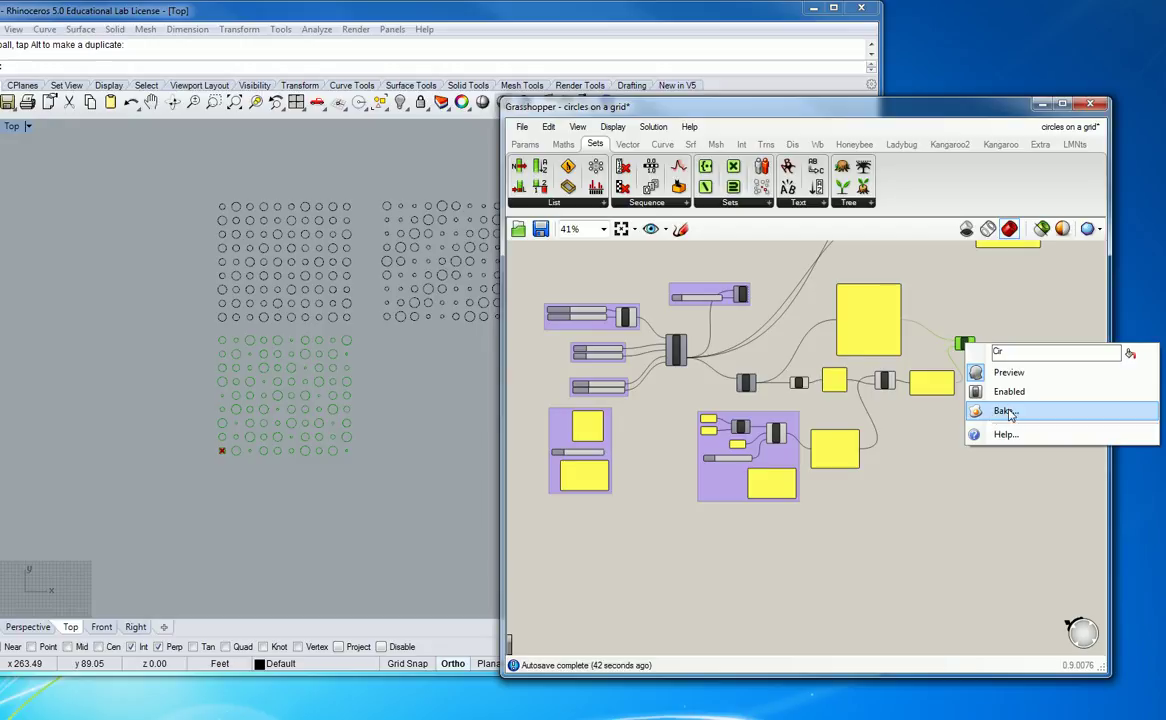
click(1005, 412)
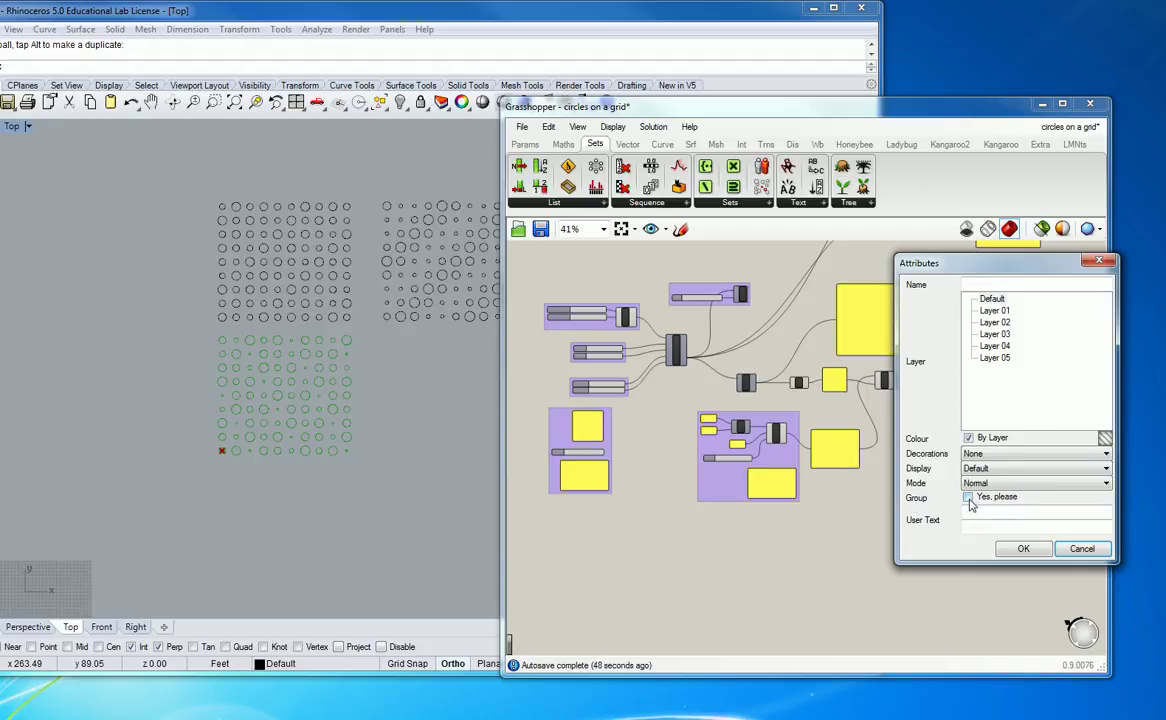
click(968, 498)
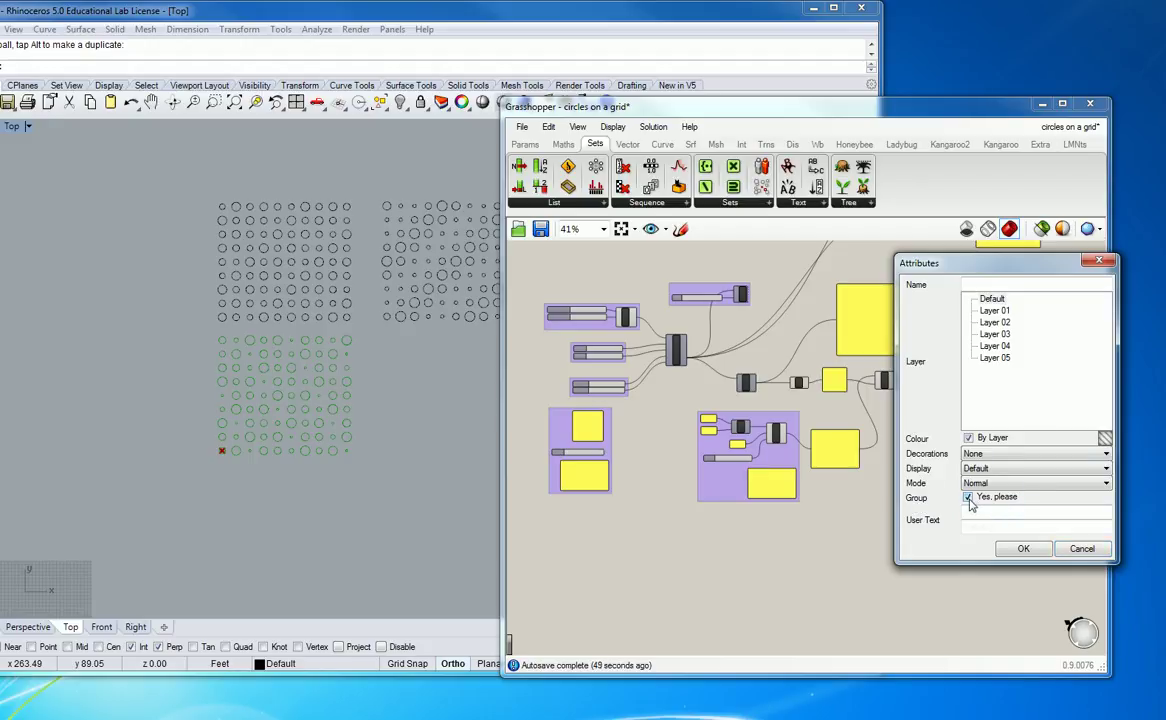
click(1025, 550)
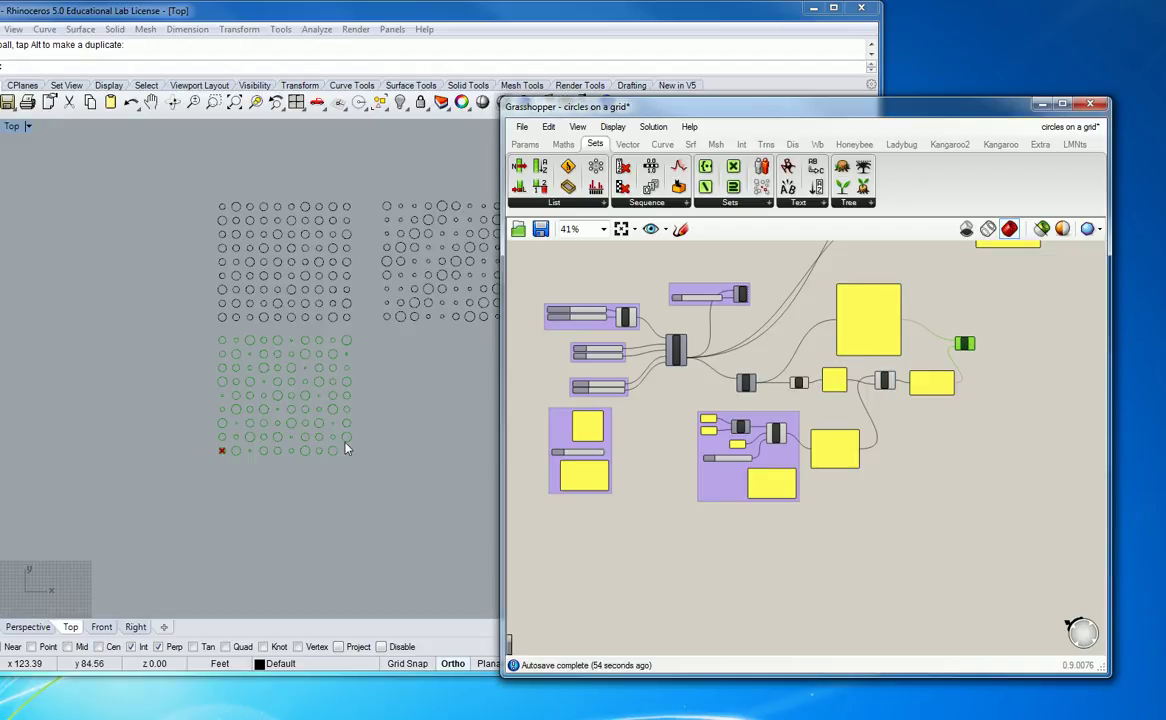
click(234, 370)
Window-select the newly baked grid and drag it left of the green preview
drag(234, 370, 368, 332)
drag(336, 400, 183, 400)
click(269, 455)
Click circles in the left grid and choose 'group - Group01' to confirm it is grouped
click(297, 262)
click(348, 236)
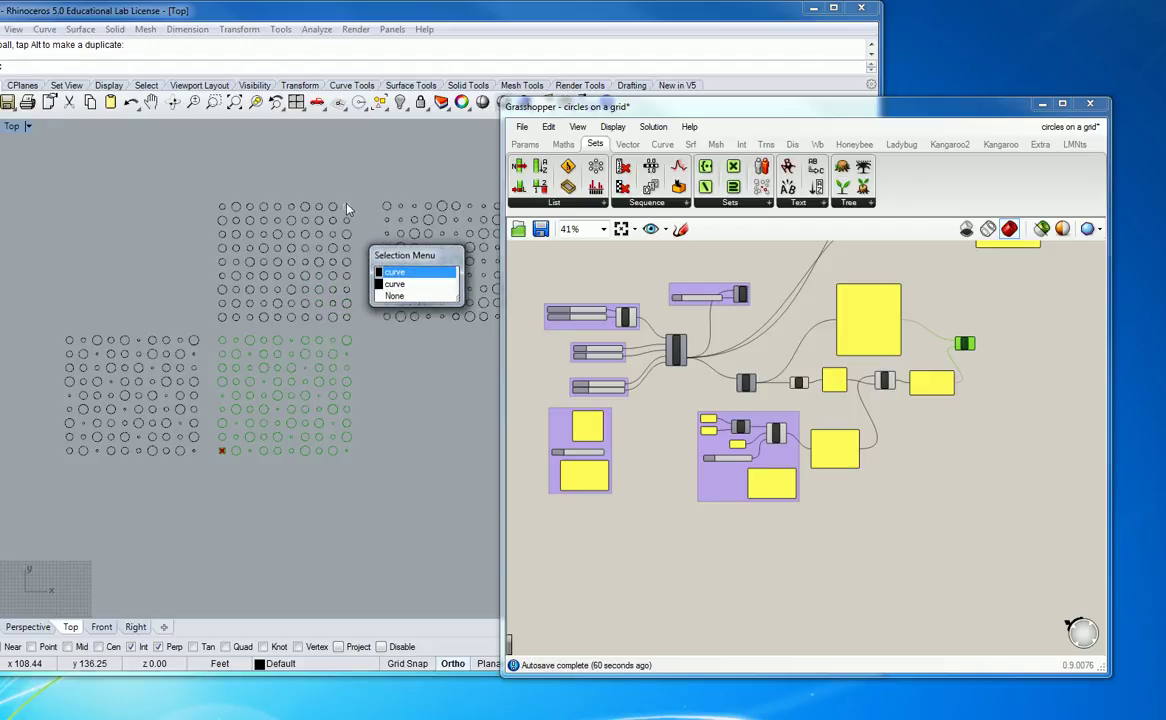
click(348, 213)
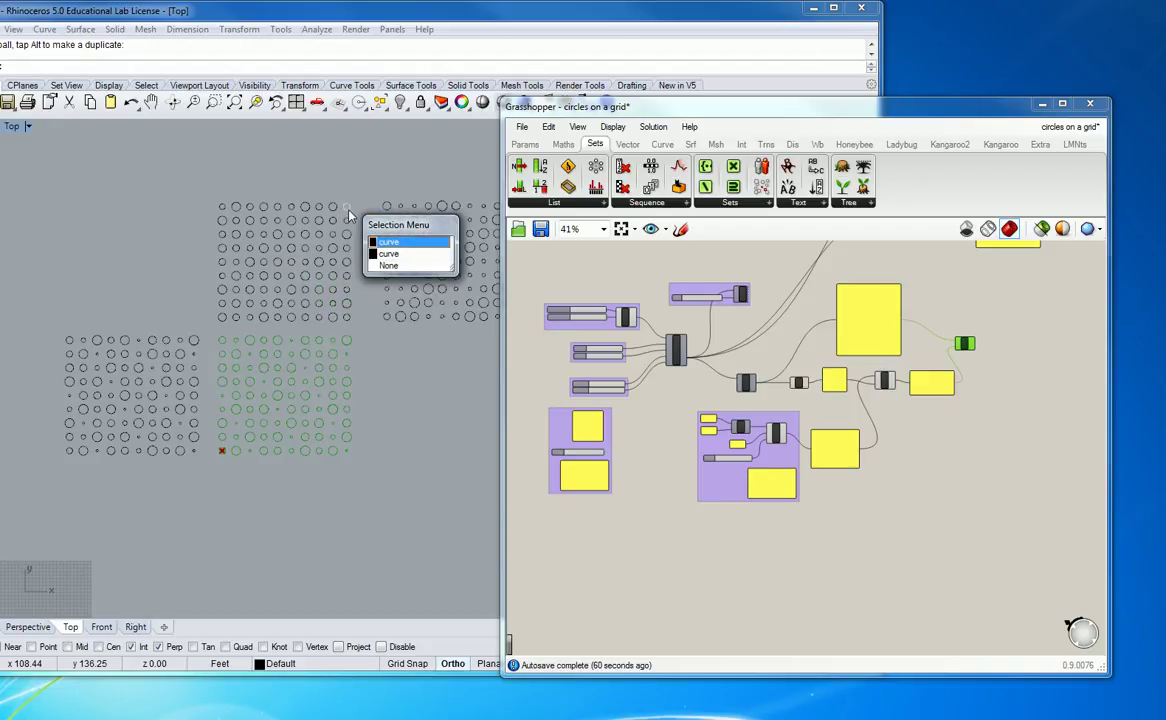
click(196, 345)
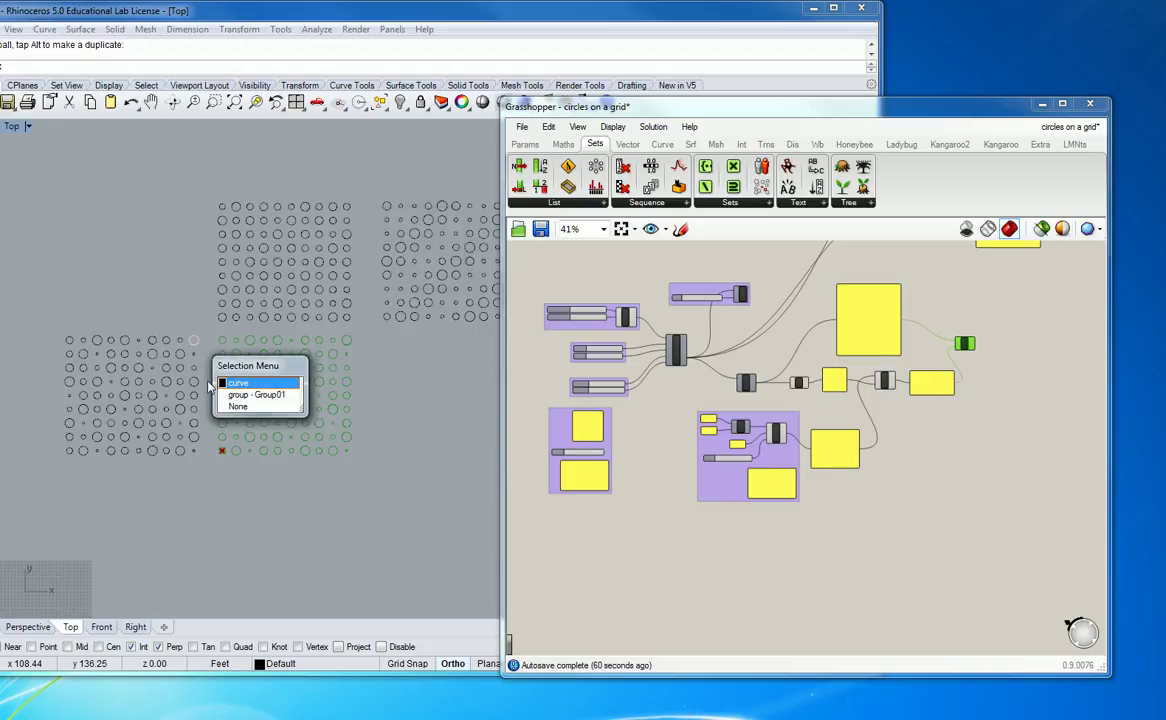
click(256, 394)
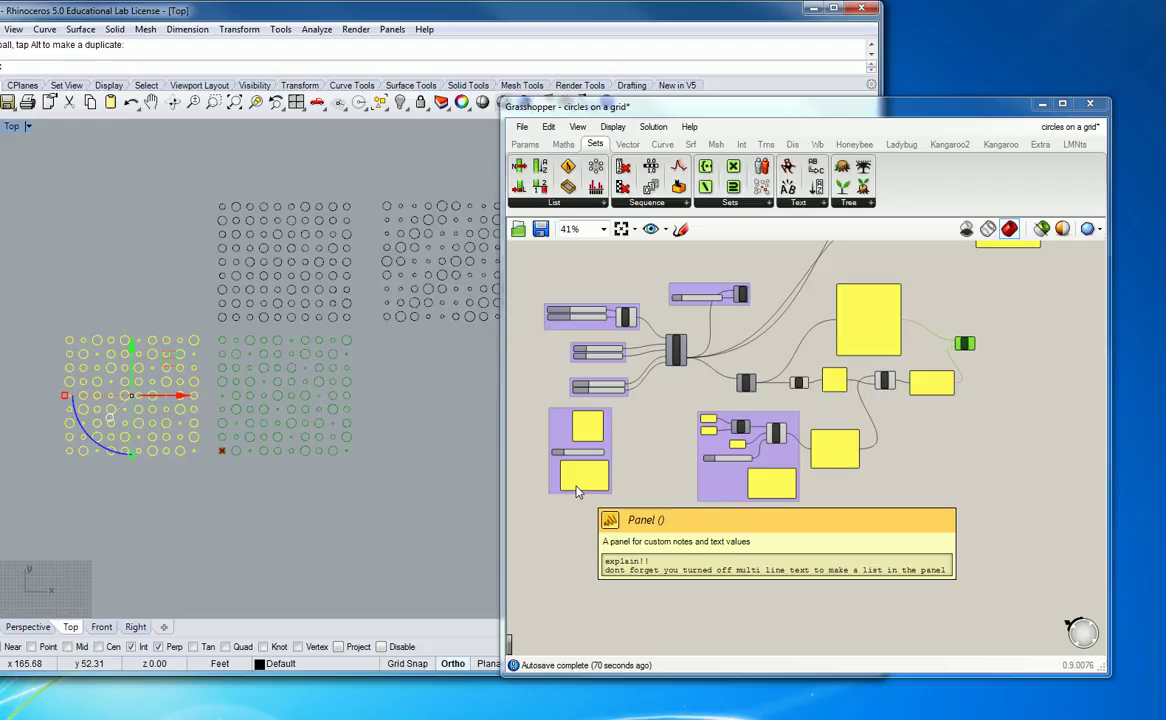
key(Escape)
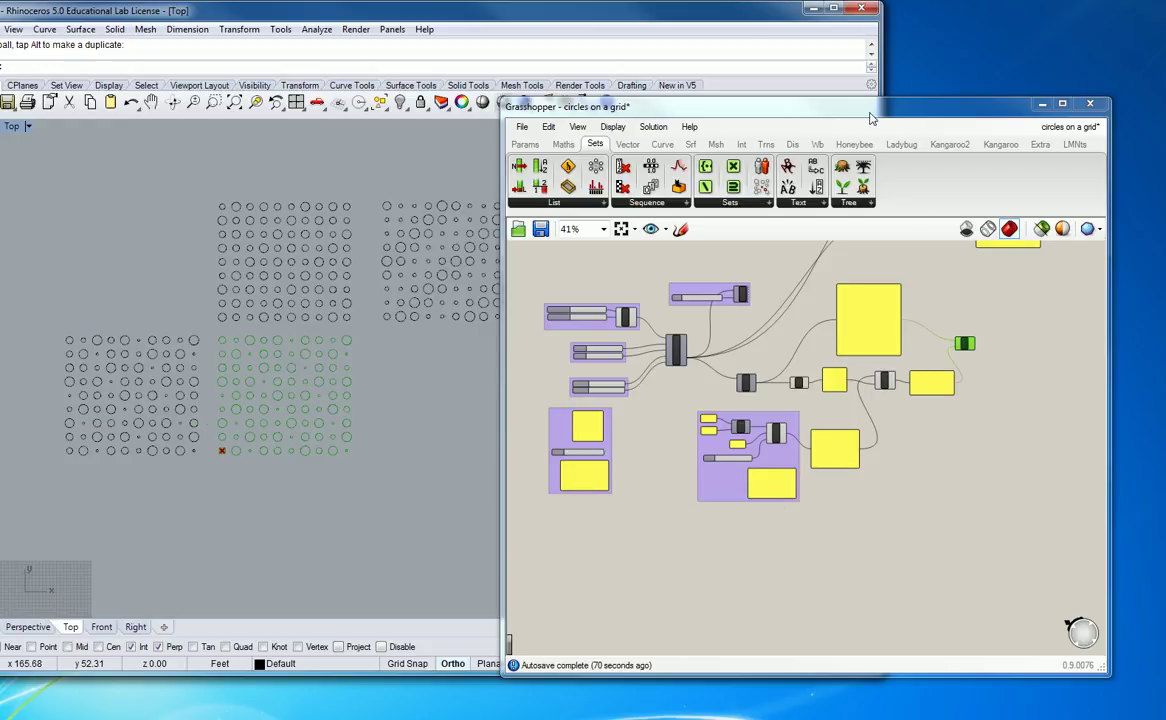
mouse_move(870, 119)
mouse_down()
mouse_move(1160, 160)
mouse_move(1025, 168)
mouse_move(870, 139)
mouse_up()
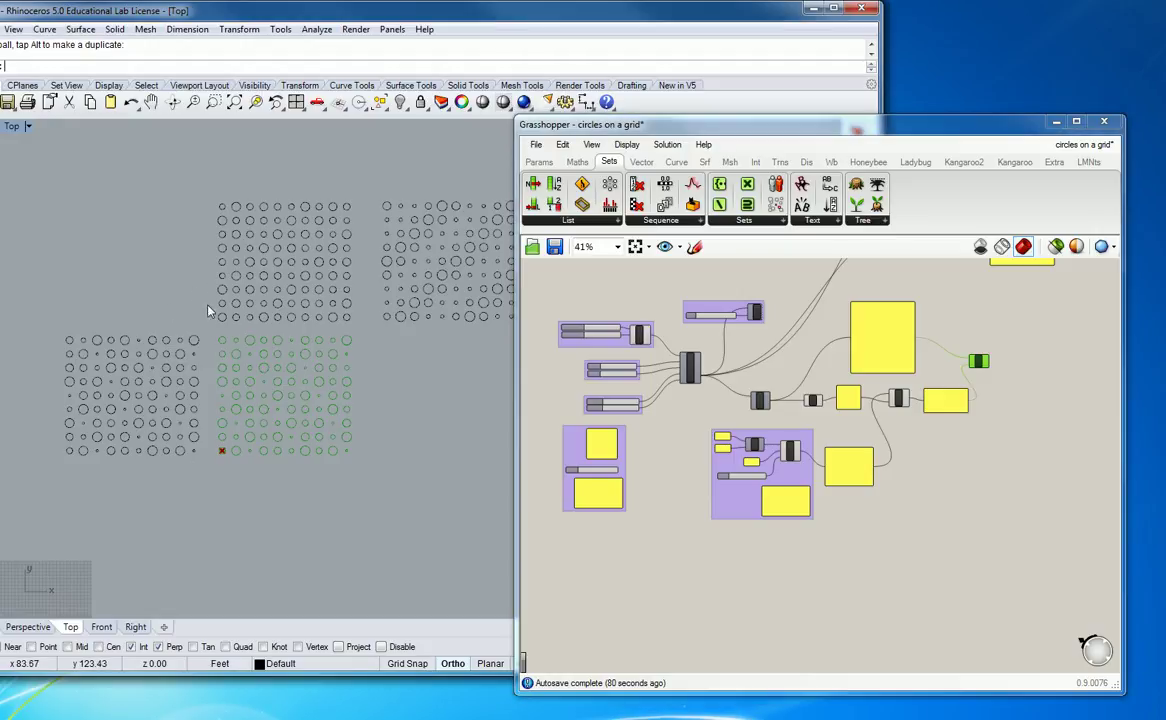
Check a circle's grouping, dismiss the selection list, and minimize Grasshopper to show all grids
click(197, 349)
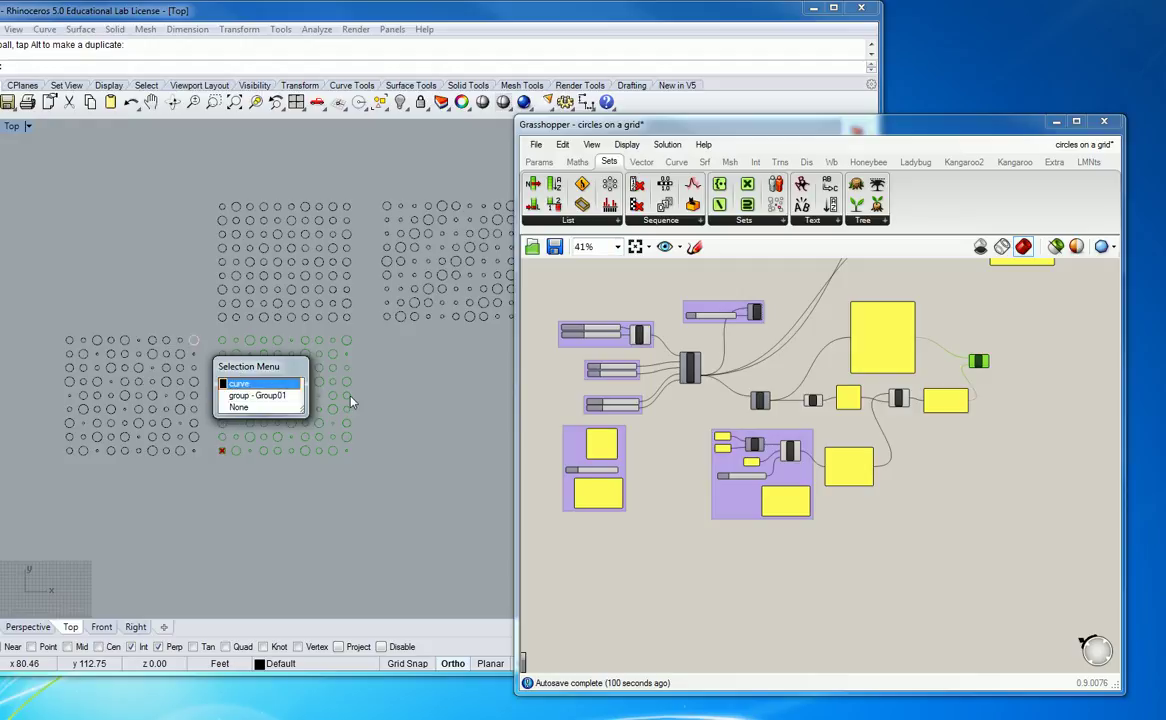
key(Escape)
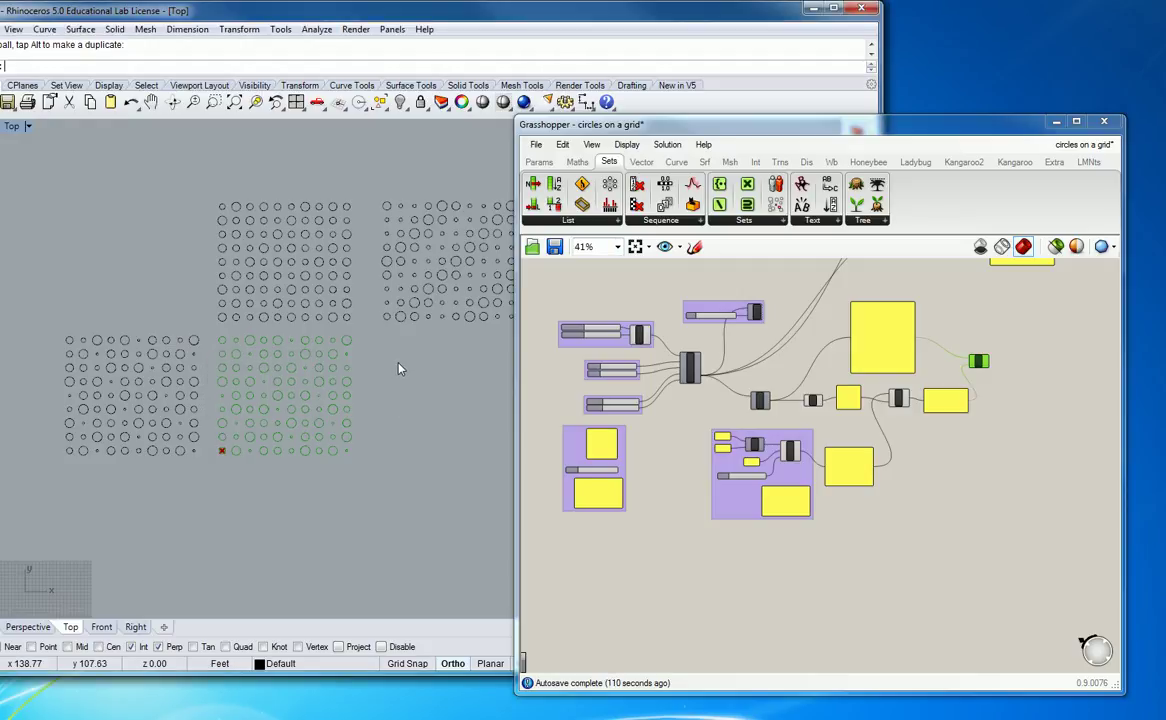
drag(213, 468, 345, 301)
drag(995, 137, 1044, 147)
click(1105, 132)
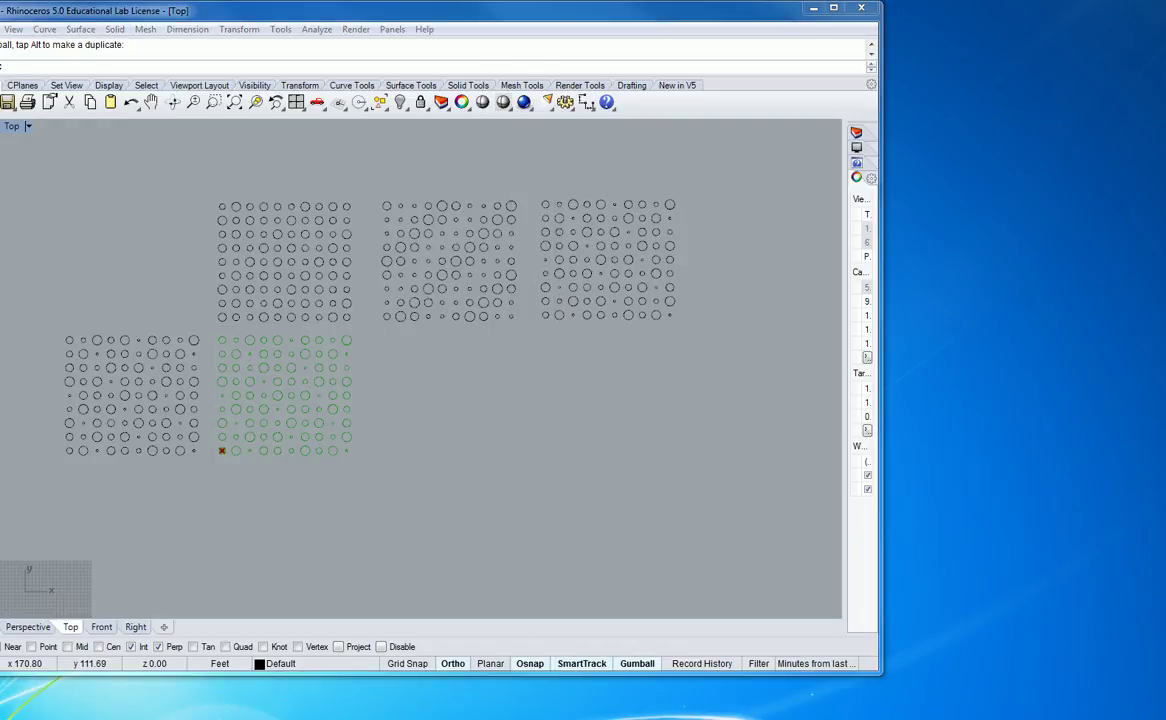